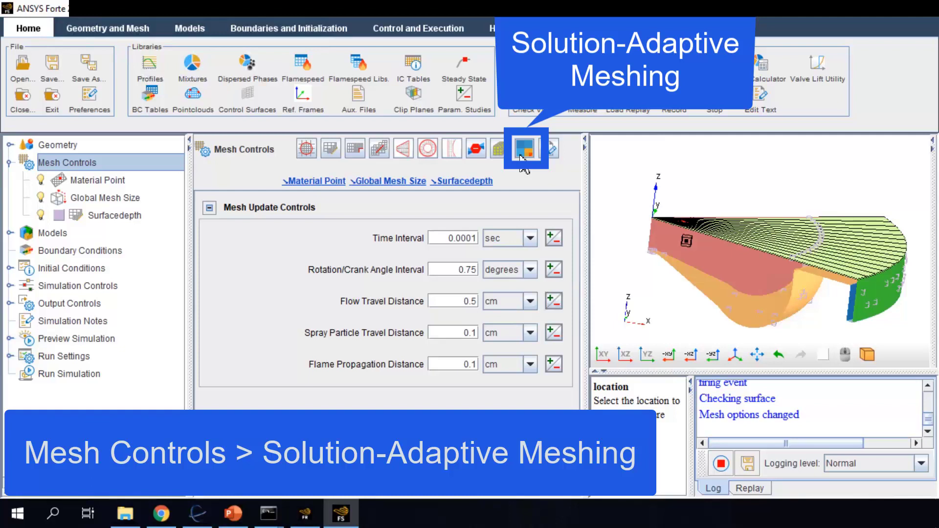
- Create a solution-adaptive mesh control named SAM_y with Quantity Type 'Gradient of Solution Field'
{"action": "left_click", "coordinate": [523, 148]}
{"action": "left_click", "coordinate": [523, 150]}
{"action": "type", "text": "_y"}
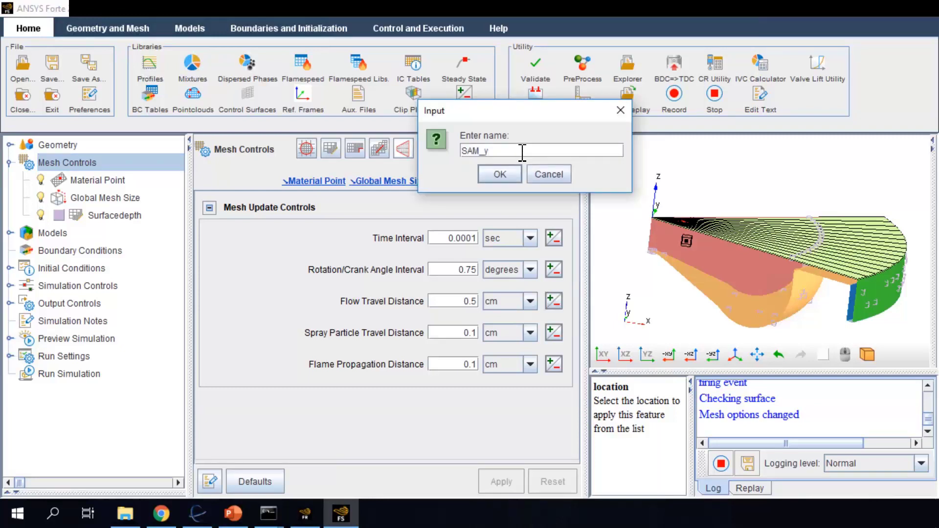
{"action": "left_click", "coordinate": [510, 174]}
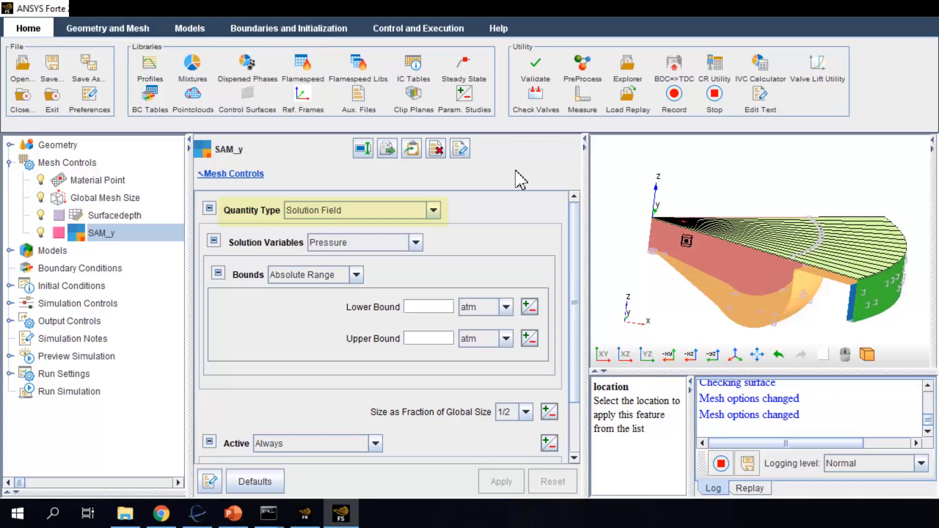
{"action": "left_click", "coordinate": [435, 211]}
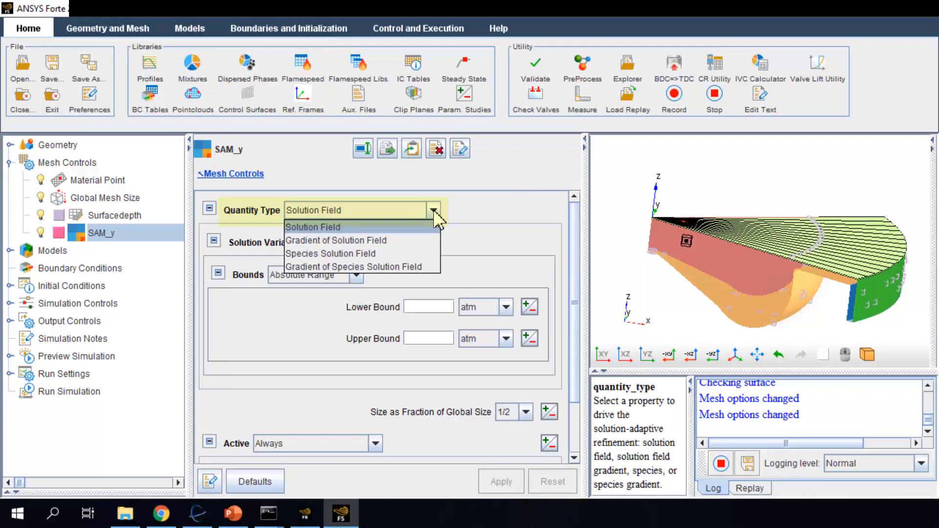
{"action": "left_click", "coordinate": [433, 240]}
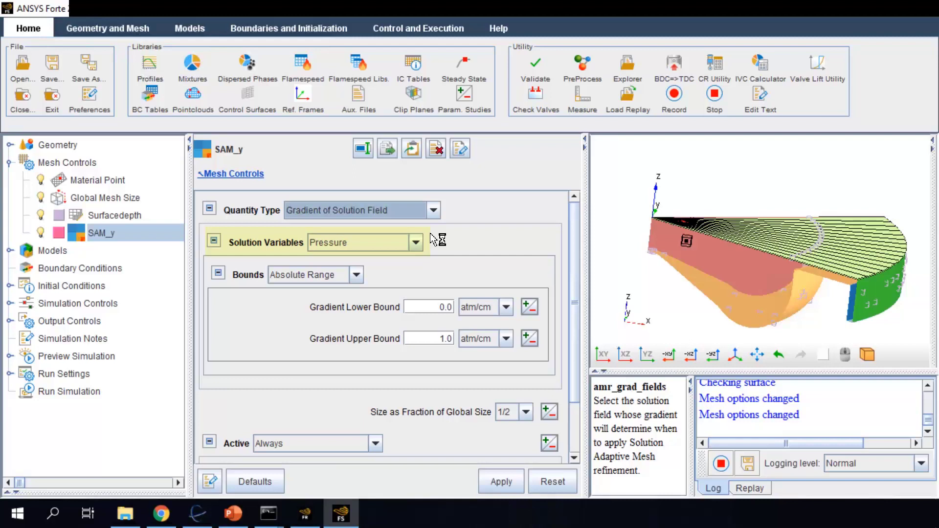
- Give SAM_y the FuelVaporMassFraction gradient, Statistical bounds, sigma threshold 0.5 and 1/4 cell size
{"action": "left_click", "coordinate": [416, 242]}
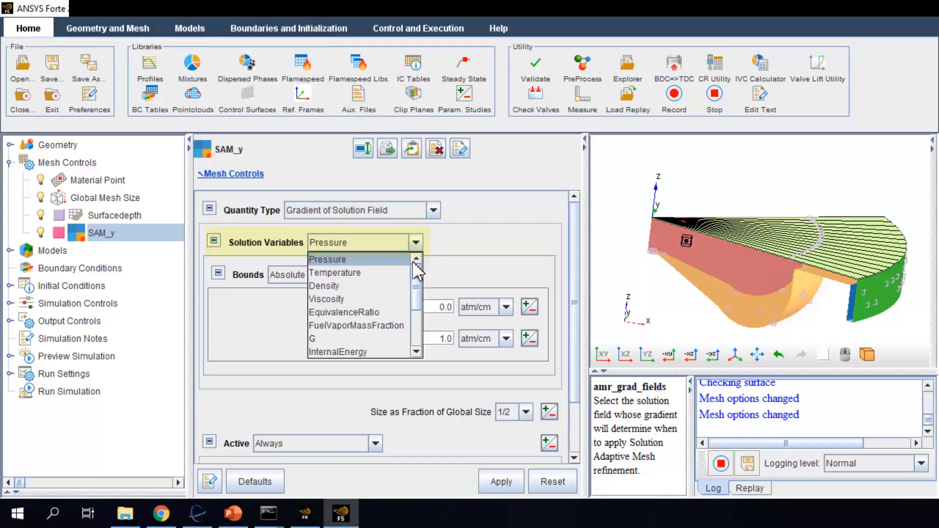
{"action": "left_click", "coordinate": [402, 325]}
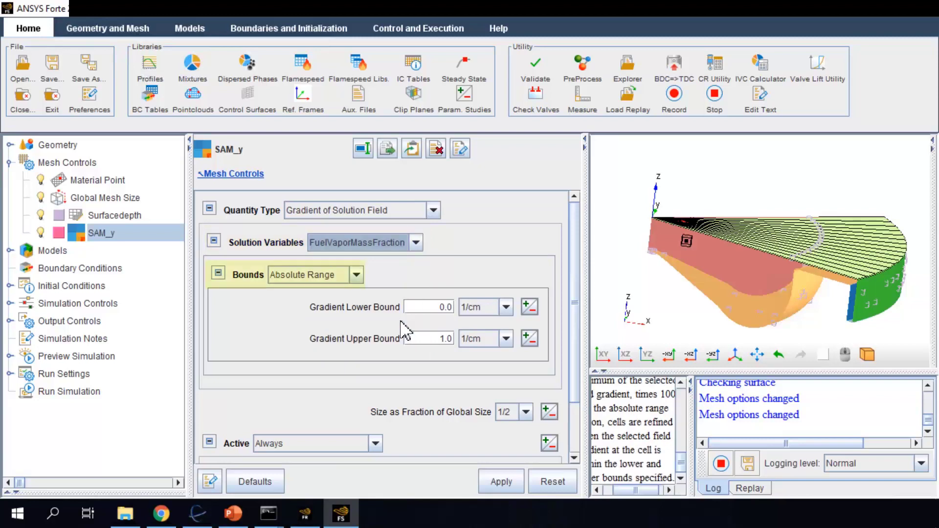
{"action": "left_click", "coordinate": [357, 275]}
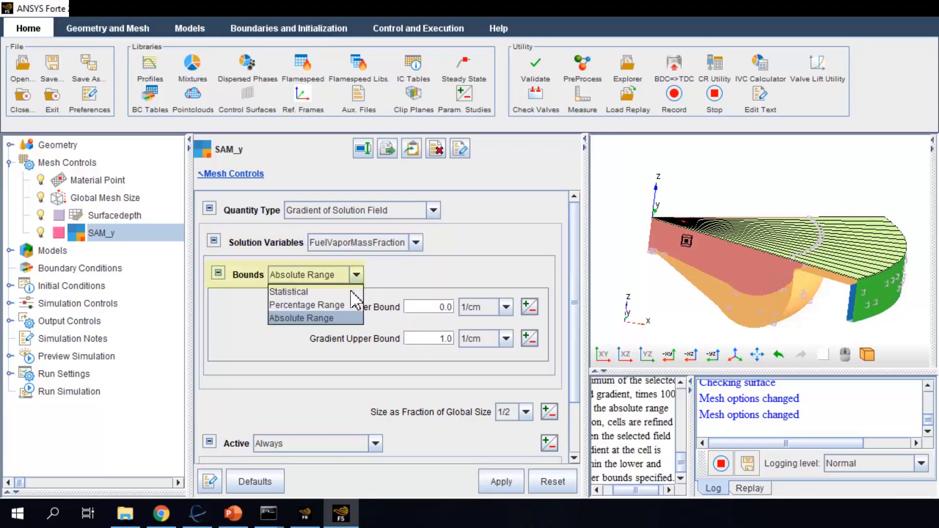
{"action": "left_click", "coordinate": [337, 293]}
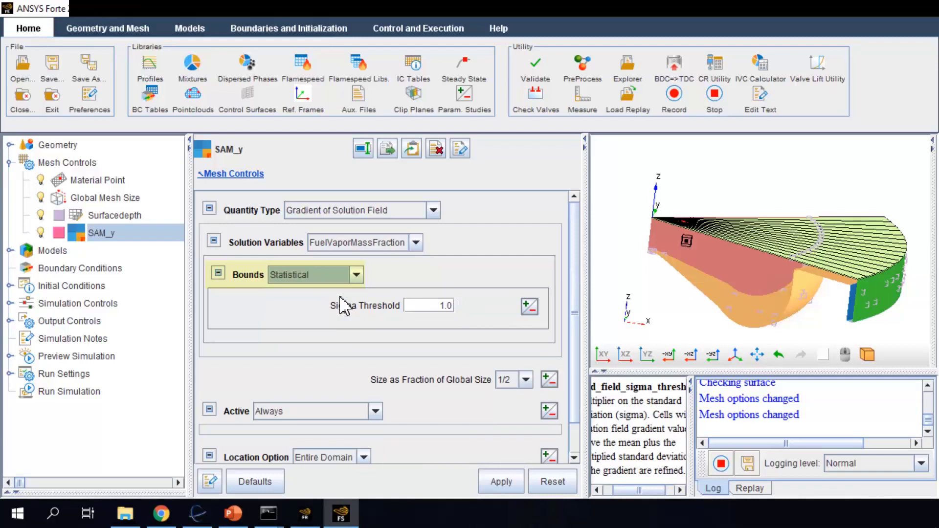
{"action": "double_click", "coordinate": [436, 305]}
{"action": "type", "text": "0.5"}
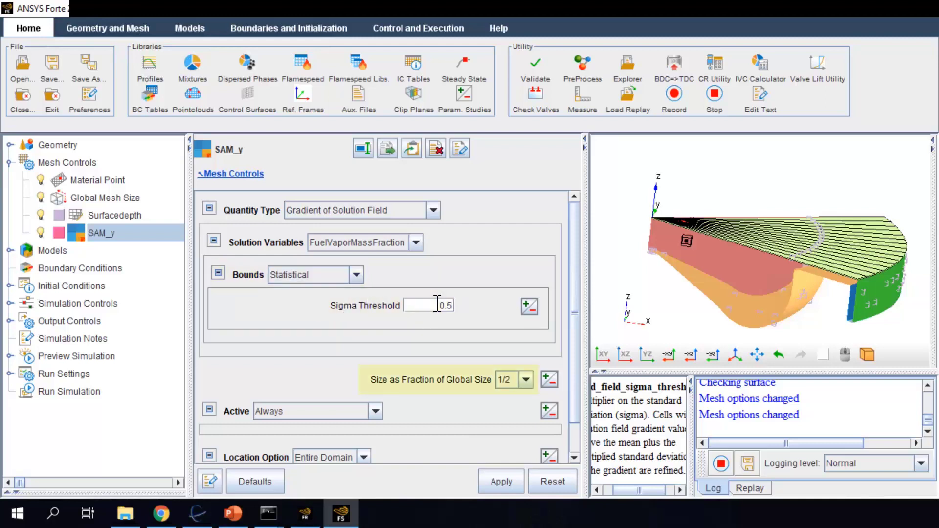
{"action": "left_click", "coordinate": [526, 380]}
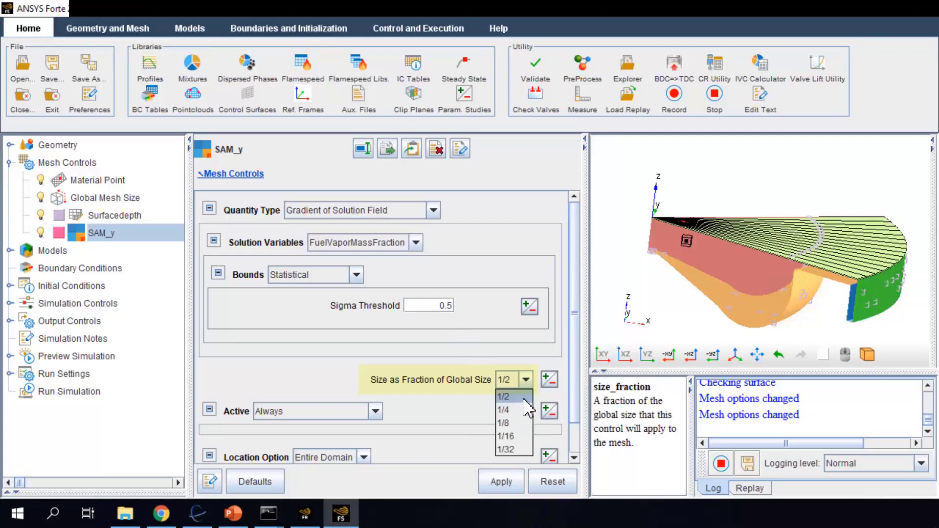
{"action": "left_click", "coordinate": [522, 410]}
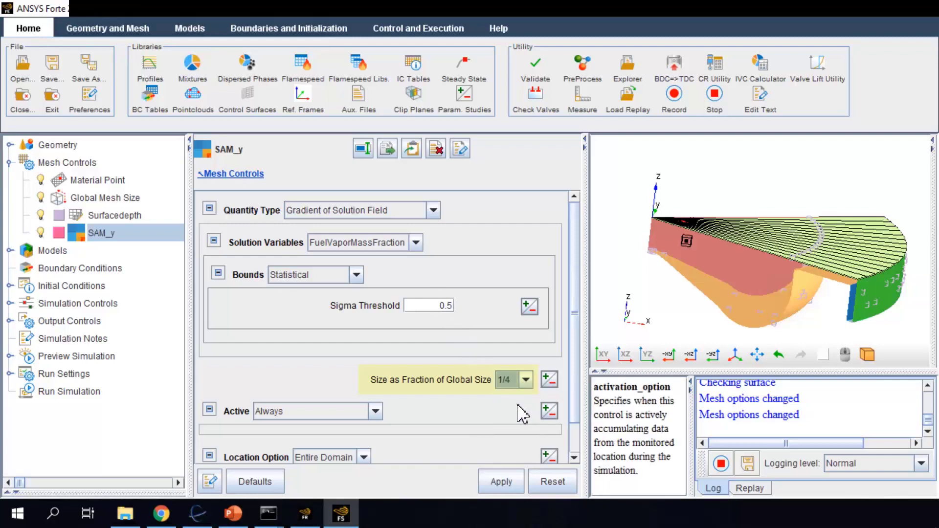
{"action": "left_click", "coordinate": [504, 483]}
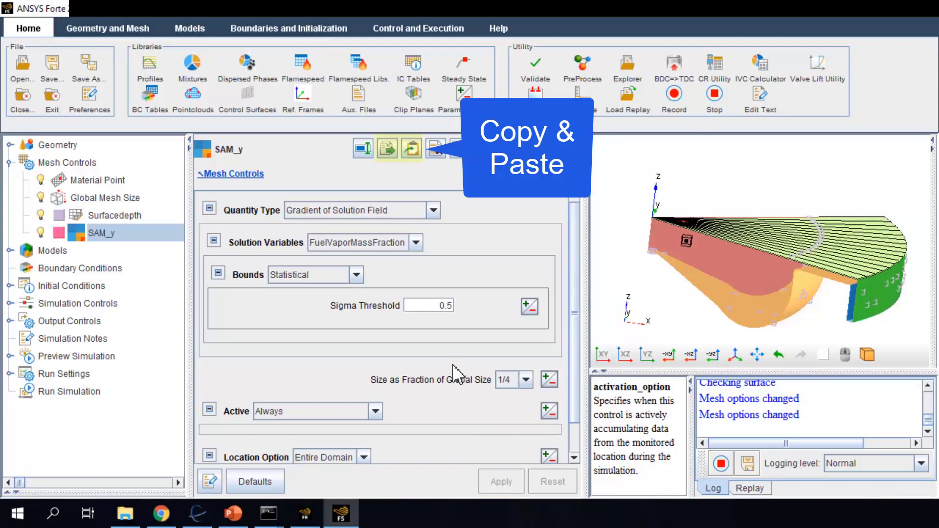
- Paste a copy of SAM_y and name it SAM_T
{"action": "left_click", "coordinate": [411, 155]}
{"action": "key", "text": "BackSpace"}
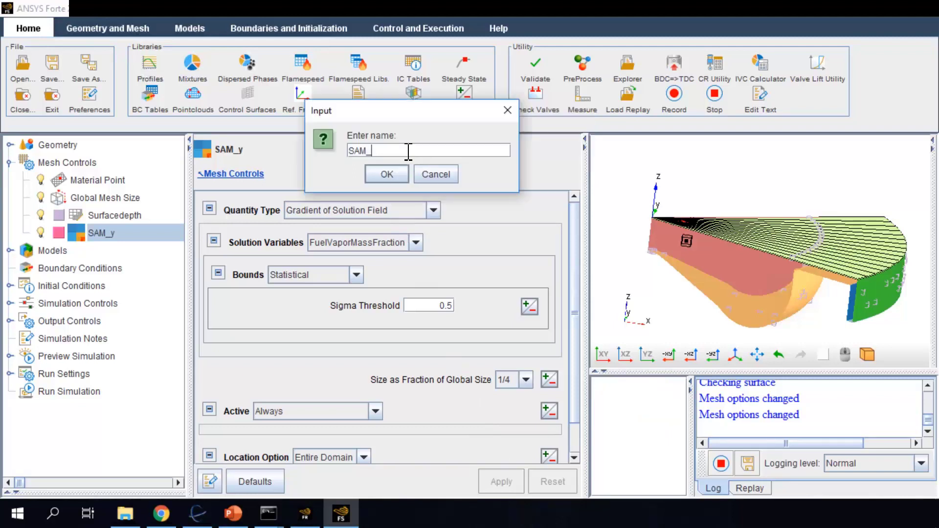
{"action": "type", "text": "T"}
{"action": "left_click", "coordinate": [388, 175]}
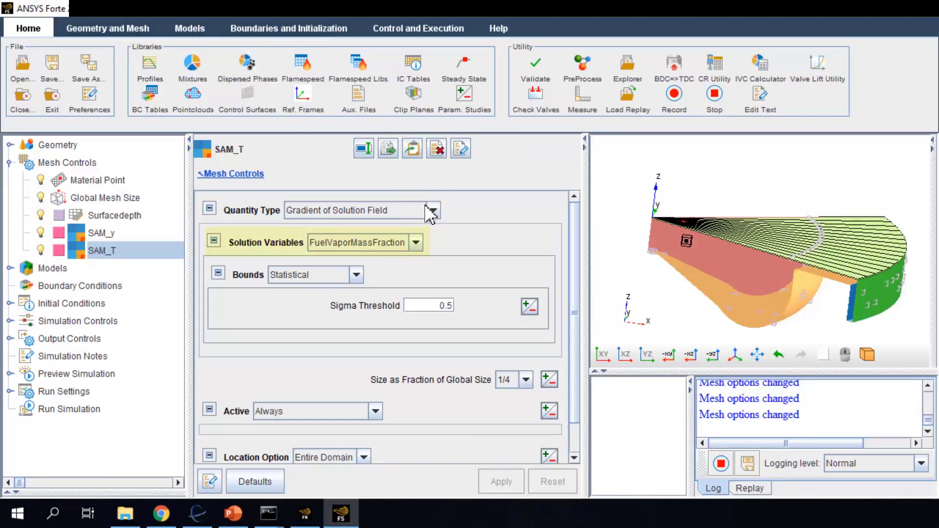
- Switch SAM_T's solution variable to Temperature and apply the change
{"action": "left_click", "coordinate": [416, 242]}
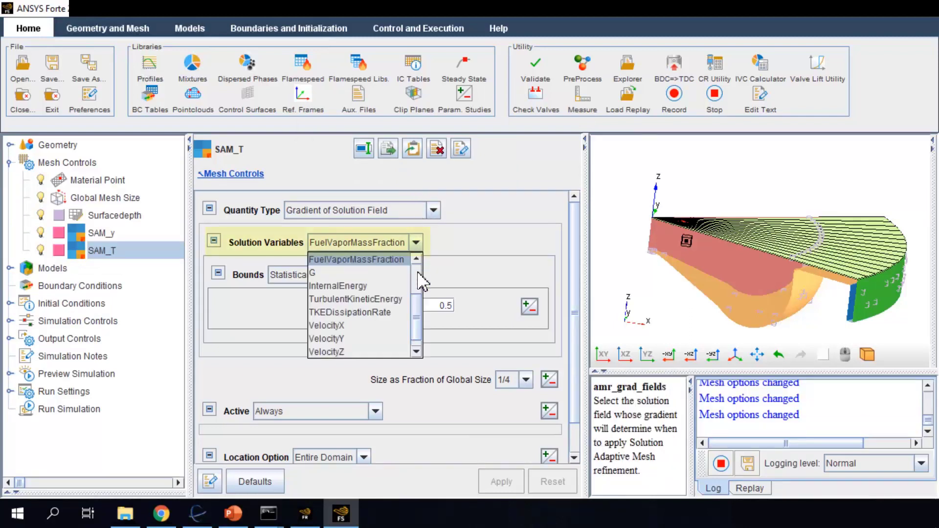
{"action": "scroll", "coordinate": [420, 306], "scroll_direction": "up", "scroll_amount": 1}
{"action": "scroll", "coordinate": [420, 306], "scroll_direction": "up", "scroll_amount": 3}
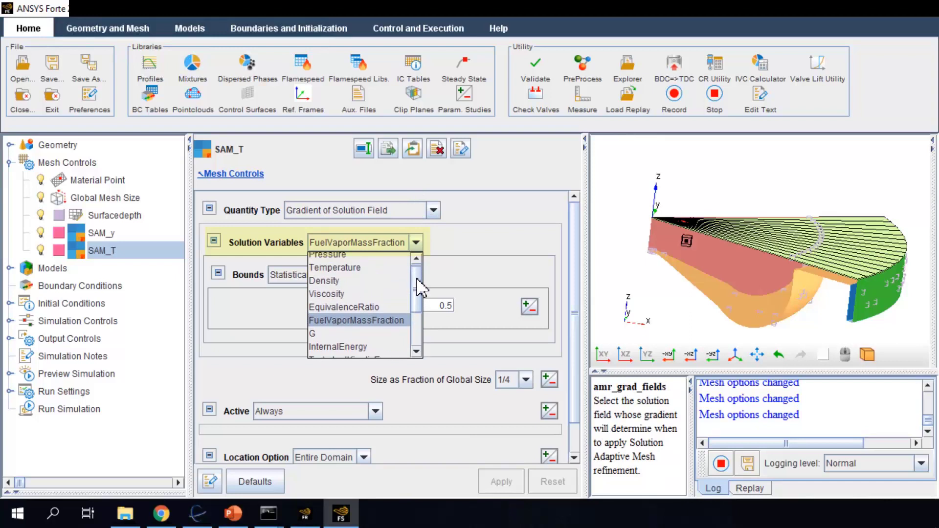
{"action": "left_click", "coordinate": [384, 269]}
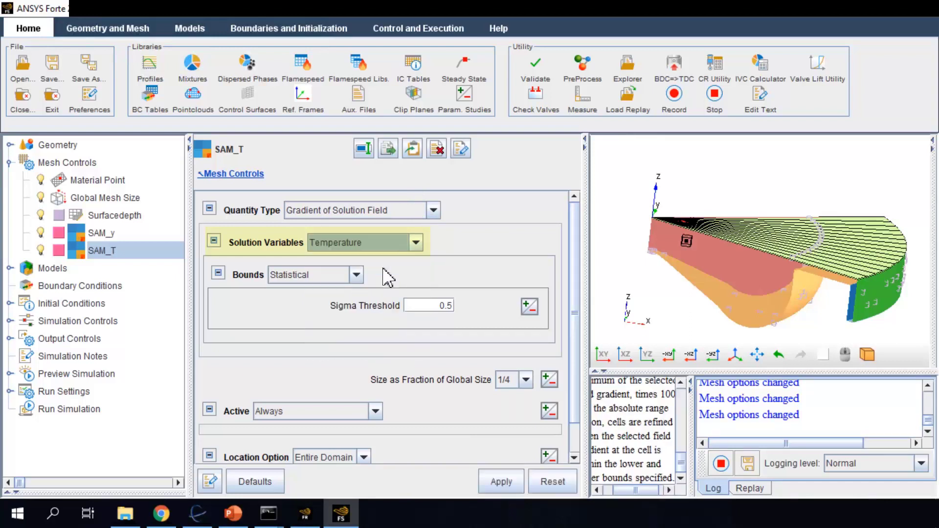
{"action": "left_click", "coordinate": [506, 488]}
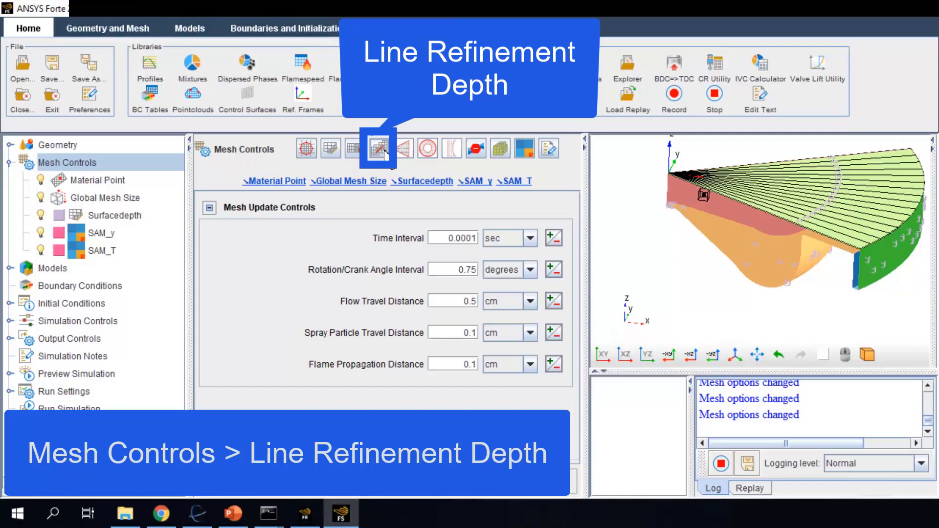
- Add a Line Refinement Depth control, keeping the default name Linedepth
{"action": "left_click", "coordinate": [385, 154]}
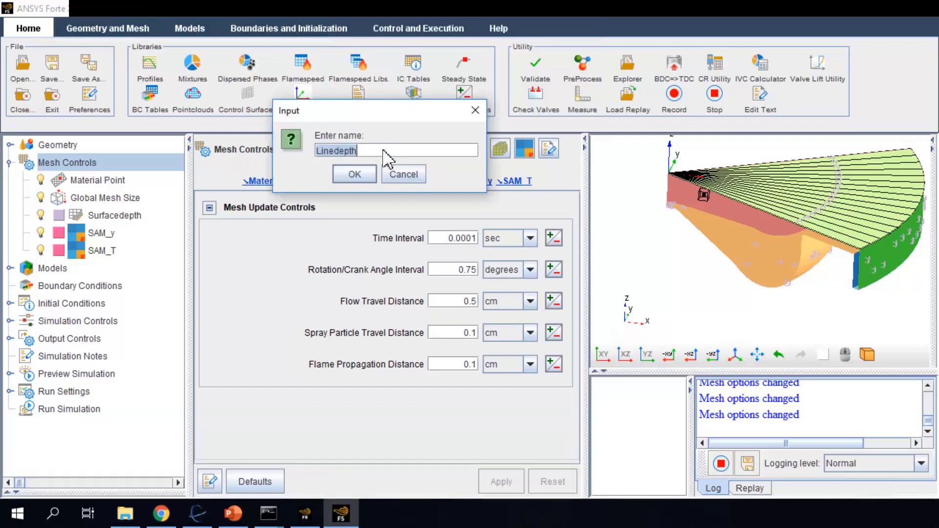
{"action": "left_click", "coordinate": [356, 174]}
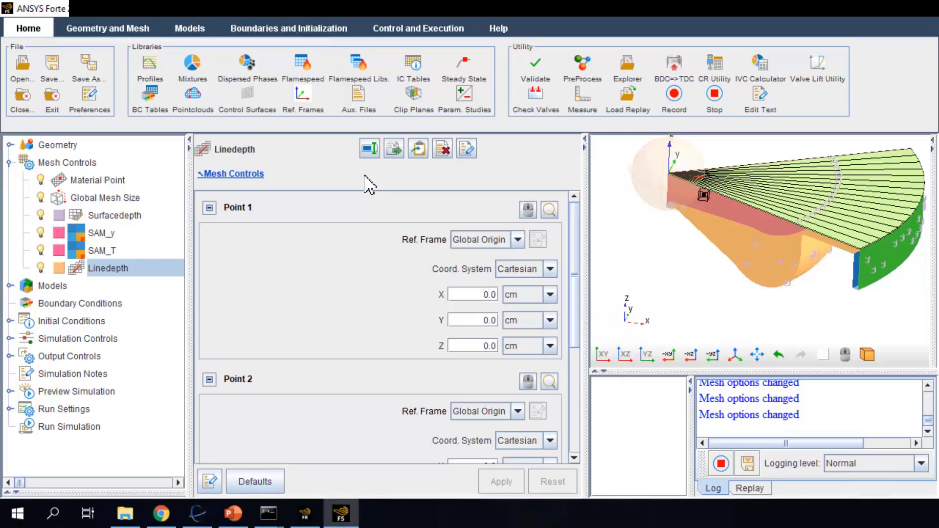
- Set Linedepth's Point 2 Z coordinate to -16 cm and apply it
{"action": "scroll", "coordinate": [578, 315], "scroll_direction": "down", "scroll_amount": 1}
{"action": "scroll", "coordinate": [580, 352], "scroll_direction": "down", "scroll_amount": 5}
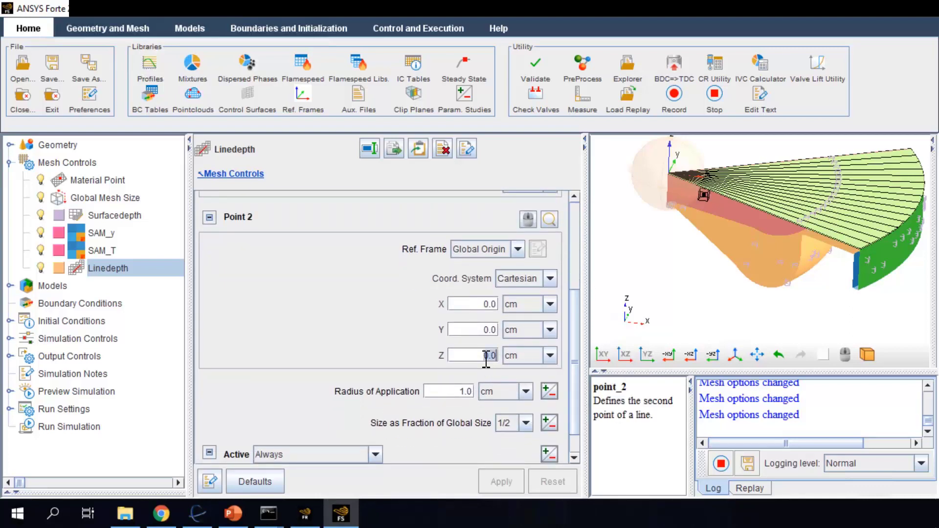
{"action": "type", "text": "-16"}
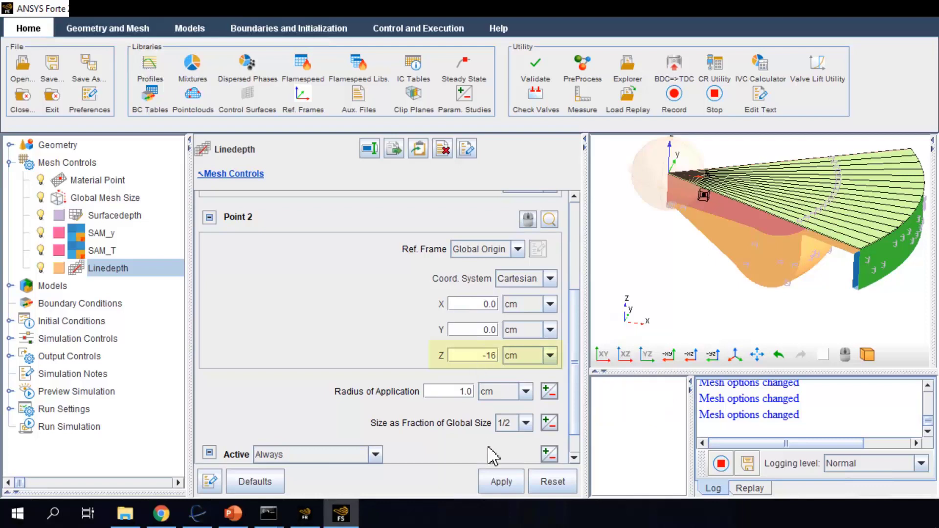
{"action": "left_click", "coordinate": [497, 479]}
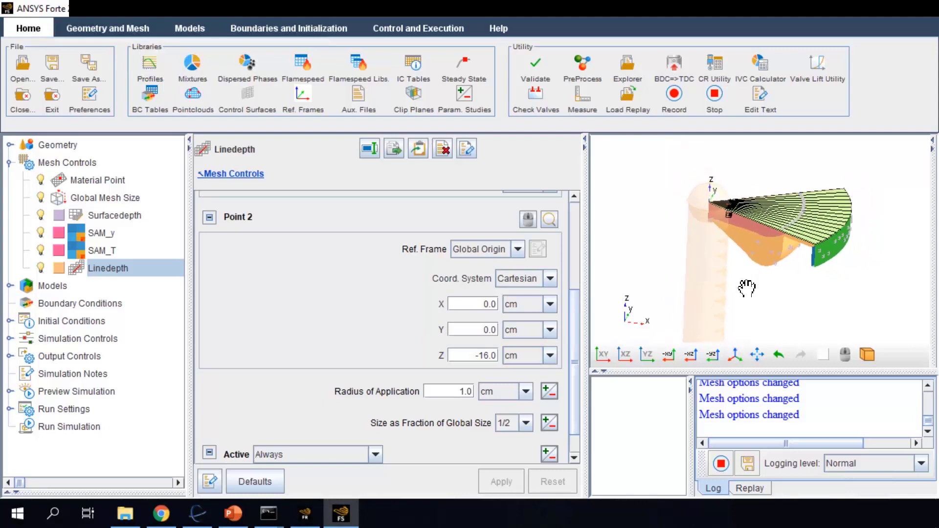
- Pan and tilt the 3-D view to inspect the Linedepth cylinder below the sector
{"action": "left_click_drag", "start_coordinate": [766, 292], "coordinate": [799, 278]}
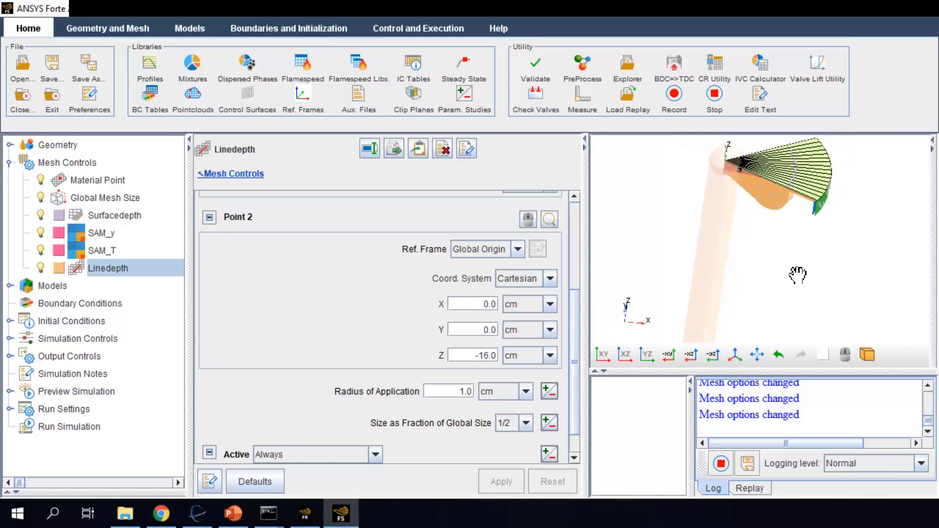
{"action": "mouse_move", "coordinate": [798, 276]}
{"action": "left_mouse_down"}
{"action": "mouse_move", "coordinate": [803, 213]}
{"action": "mouse_move", "coordinate": [800, 268]}
{"action": "left_mouse_up"}
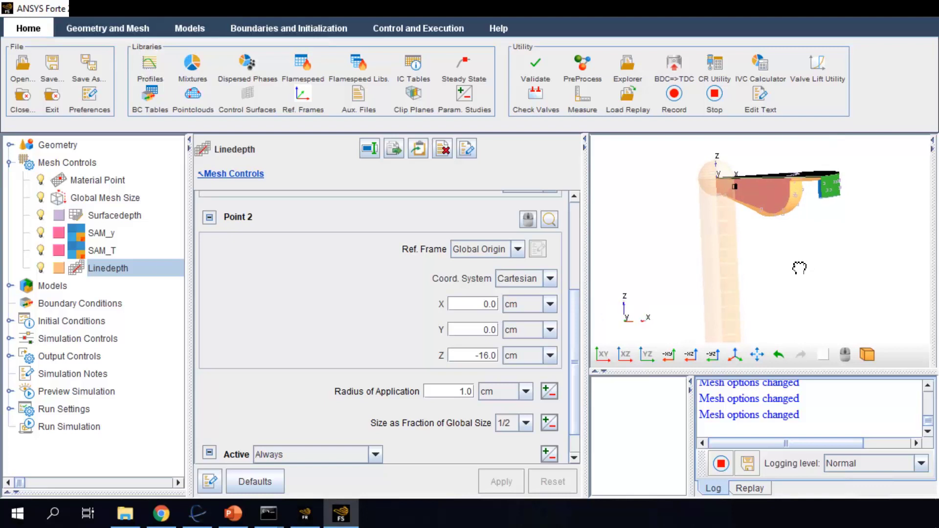